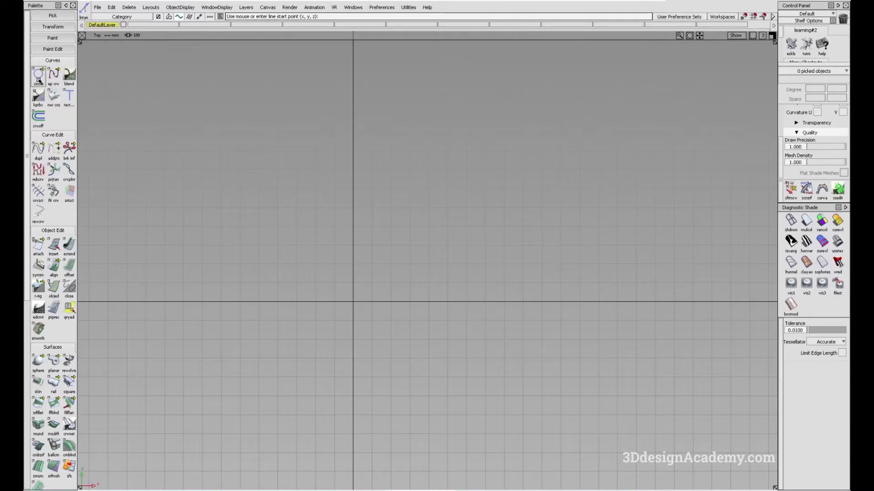
# Open the Keypoint Curve Toolbox and make Line Perpendicular the active line tool.
pyautogui.click(39, 95)
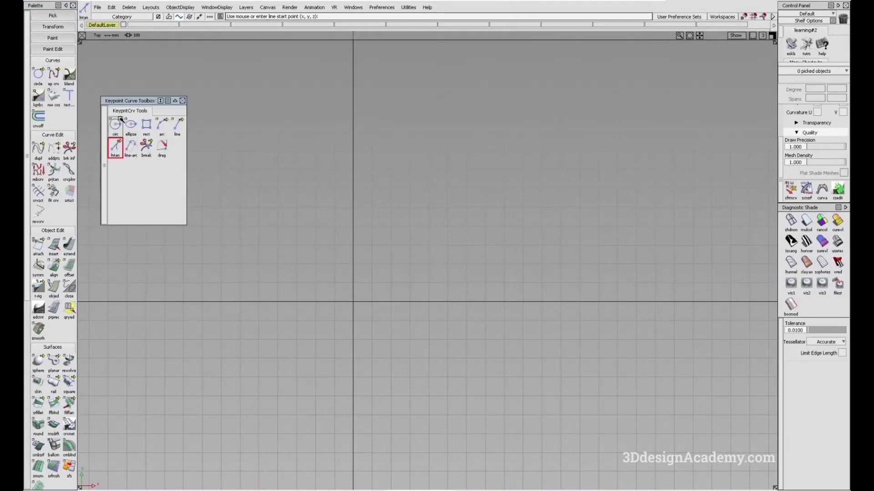
pyautogui.click(117, 148)
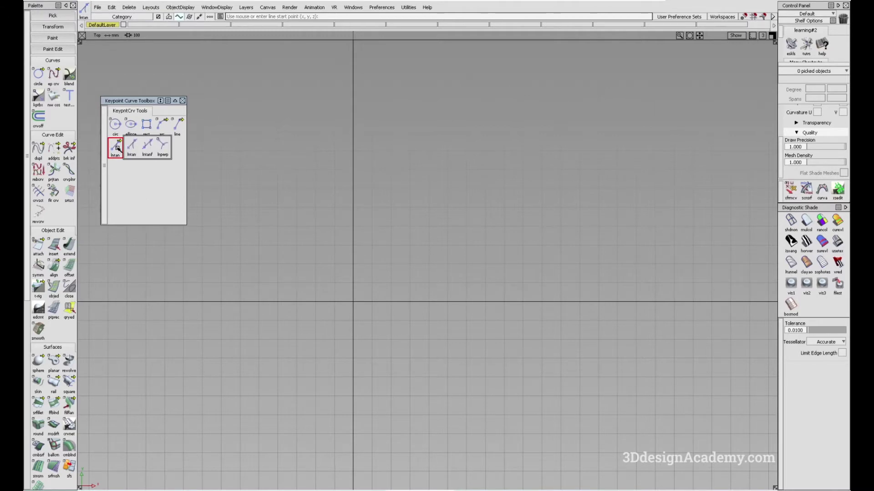
pyautogui.moveTo(124, 150); pyautogui.dragTo(162, 150)
pyautogui.moveTo(164, 148); pyautogui.dragTo(164, 149)
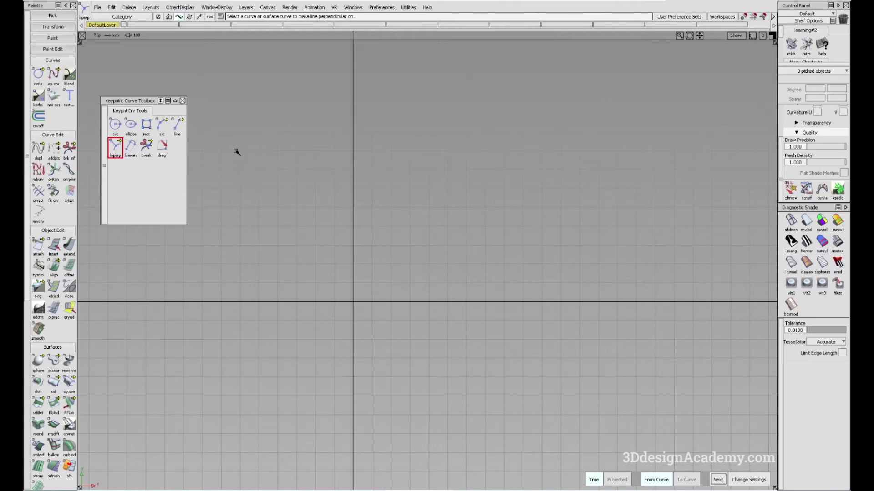
# Draw a keypoint circle above and to the right of the origin in the Top view.
pyautogui.click(115, 124)
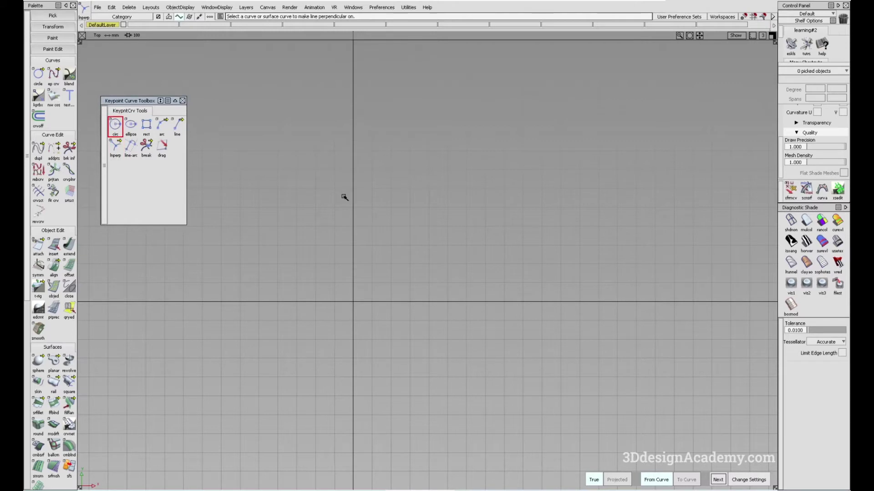
pyautogui.click(430, 229)
pyautogui.click(477, 231)
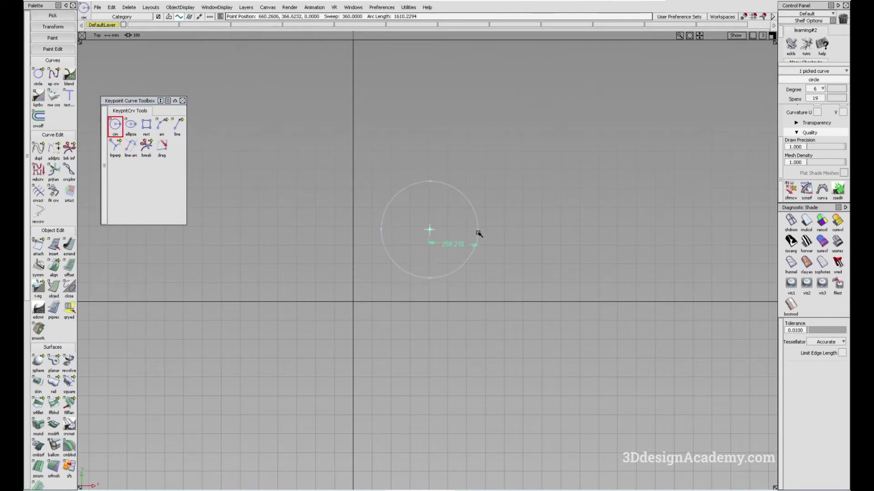
# Draw a perpendicular line about 344 mm long outward from the circle's upper-right edge.
pyautogui.click(116, 146)
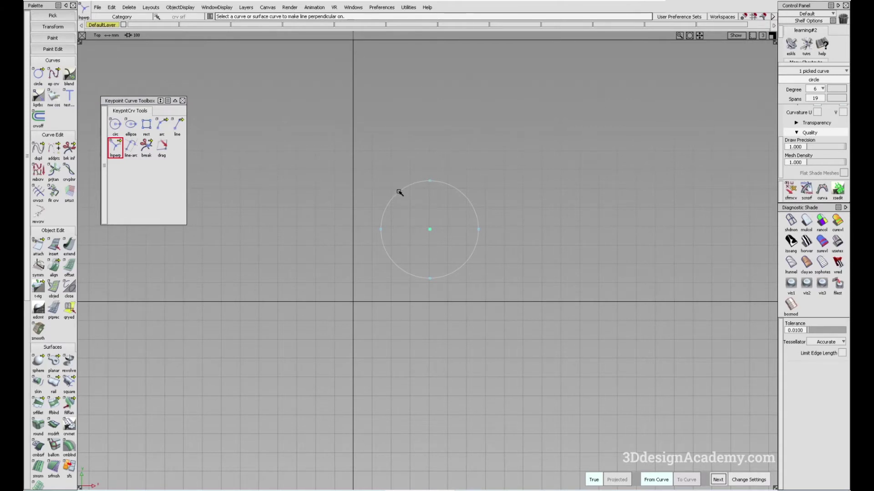
pyautogui.moveTo(399, 193); pyautogui.dragTo(503, 144)
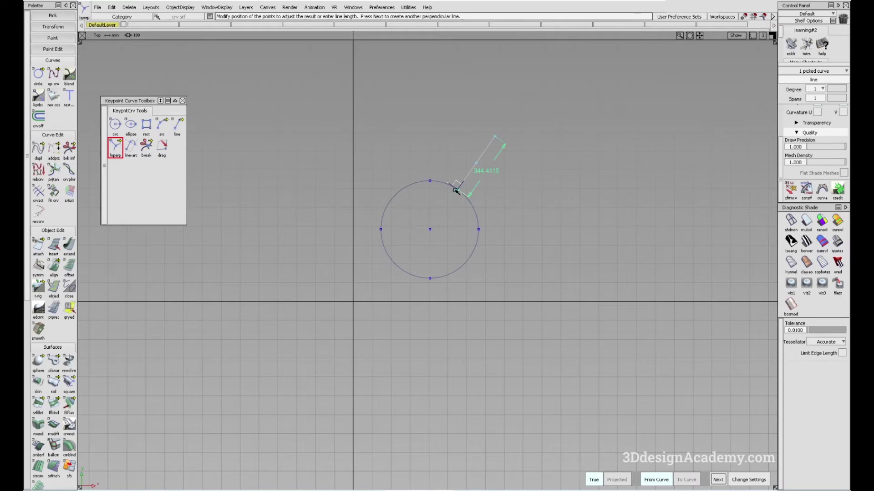
pyautogui.keyDown('alt'); pyautogui.keyDown('shift'); pyautogui.moveTo(484, 168); pyautogui.dragTo(483, 177, button='middle'); pyautogui.keyUp('shift'); pyautogui.keyUp('alt')
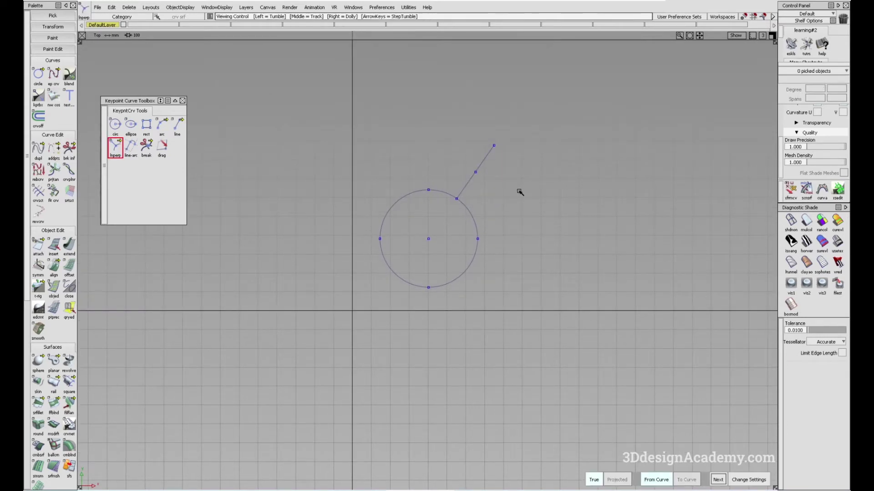
pyautogui.keyDown('alt'); pyautogui.keyDown('shift'); pyautogui.moveTo(516, 189); pyautogui.dragTo(512, 194, button='middle'); pyautogui.keyUp('shift'); pyautogui.keyUp('alt')
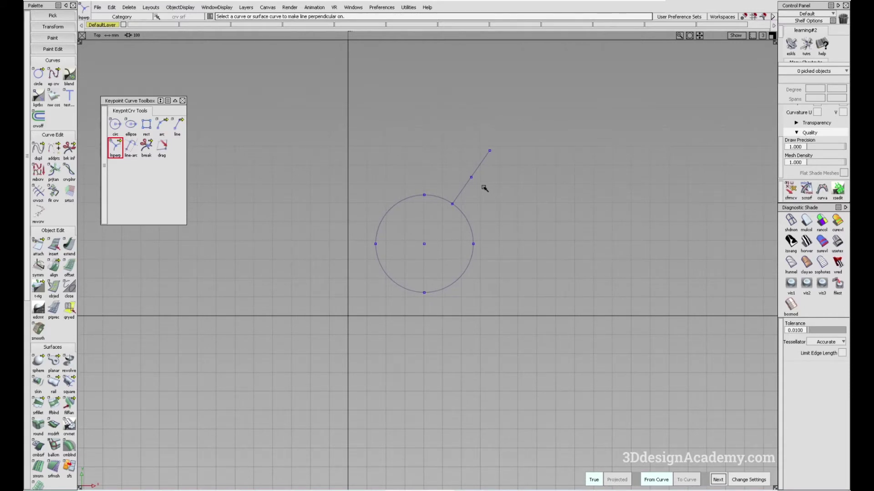
# Review the Line Perpendicular options with True and From Curve selected, and examine the circle and its line in perspective.
pyautogui.doubleClick(118, 150)
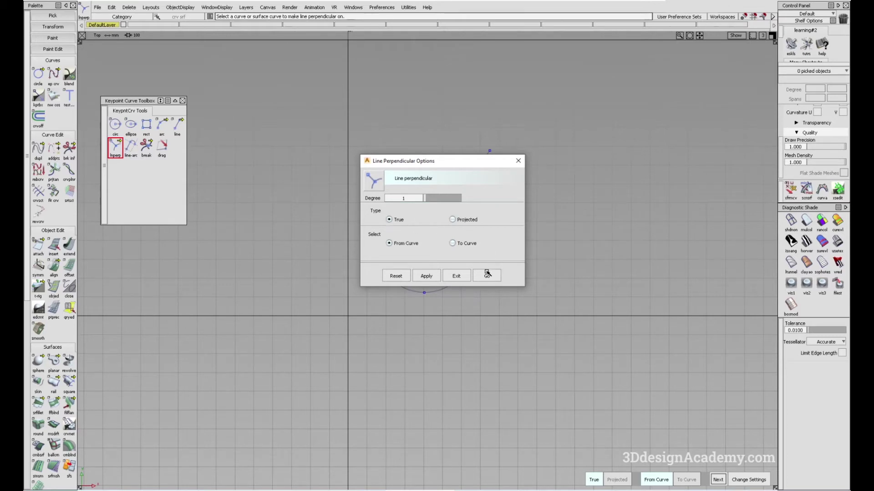
pyautogui.click(487, 273)
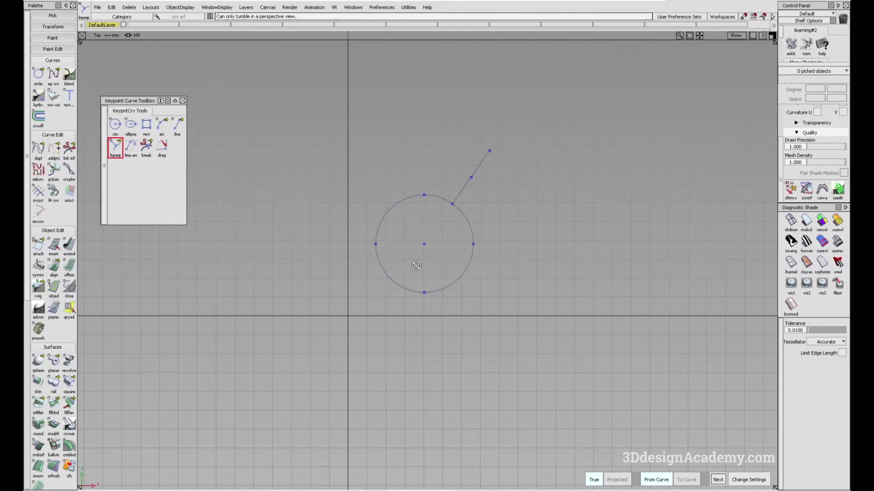
pyautogui.press('F8')
pyautogui.keyDown('alt'); pyautogui.keyDown('shift'); pyautogui.moveTo(382, 238); pyautogui.dragTo(554, 256, button='middle'); pyautogui.keyUp('shift'); pyautogui.keyUp('alt')
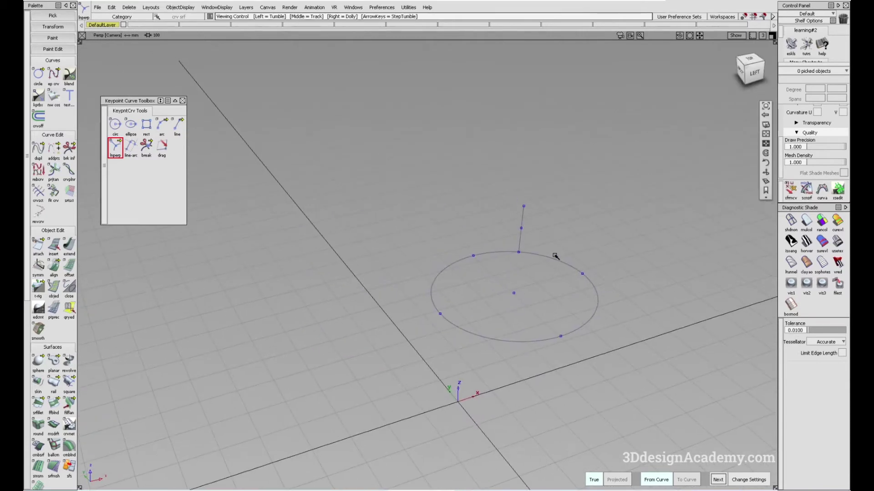
pyautogui.keyDown('alt'); pyautogui.keyDown('shift'); pyautogui.moveTo(555, 256); pyautogui.dragTo(542, 290); pyautogui.keyUp('shift'); pyautogui.keyUp('alt')
pyautogui.keyDown('alt'); pyautogui.keyDown('shift'); pyautogui.moveTo(542, 291); pyautogui.dragTo(472, 322, button='middle'); pyautogui.keyUp('shift'); pyautogui.keyUp('alt')
pyautogui.keyDown('alt'); pyautogui.keyDown('shift'); pyautogui.moveTo(471, 321); pyautogui.dragTo(472, 341); pyautogui.keyUp('shift'); pyautogui.keyUp('alt')
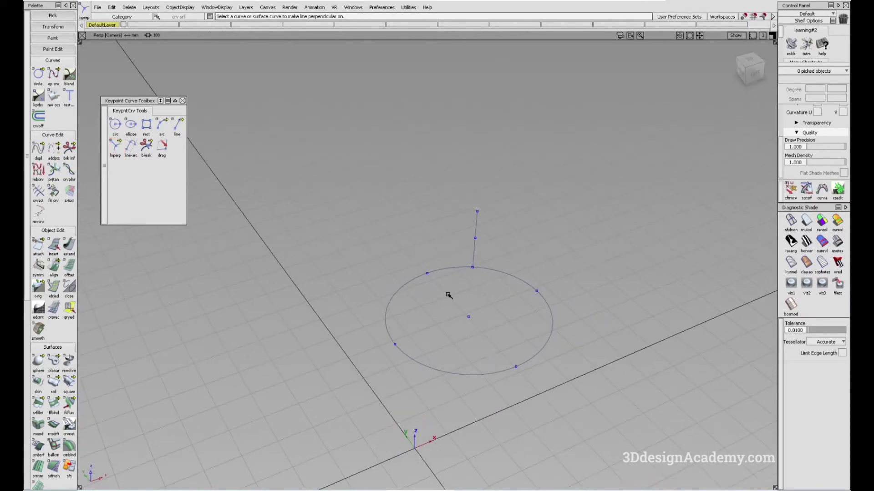
pyautogui.keyDown('alt'); pyautogui.keyDown('shift'); pyautogui.moveTo(491, 305); pyautogui.dragTo(460, 310, button='middle'); pyautogui.keyUp('shift'); pyautogui.keyUp('alt')
pyautogui.keyDown('alt'); pyautogui.keyDown('shift'); pyautogui.moveTo(460, 309); pyautogui.dragTo(460, 332); pyautogui.keyUp('shift'); pyautogui.keyUp('alt')
pyautogui.keyDown('ctrl'); pyautogui.keyDown('shift'); pyautogui.moveTo(462, 355); pyautogui.dragTo(419, 245); pyautogui.keyUp('shift'); pyautogui.keyUp('ctrl')
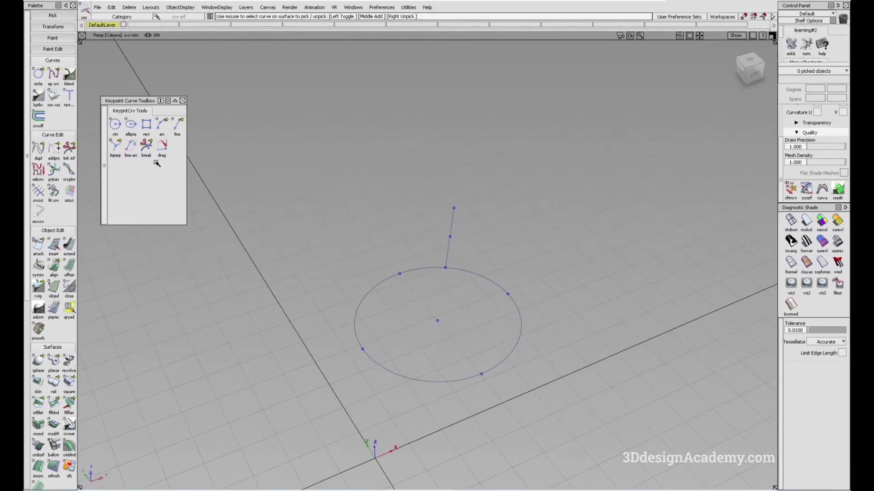
# Draw True perpendicular lines from one circle point under different viewing angles to compare their directions.
pyautogui.doubleClick(115, 146)
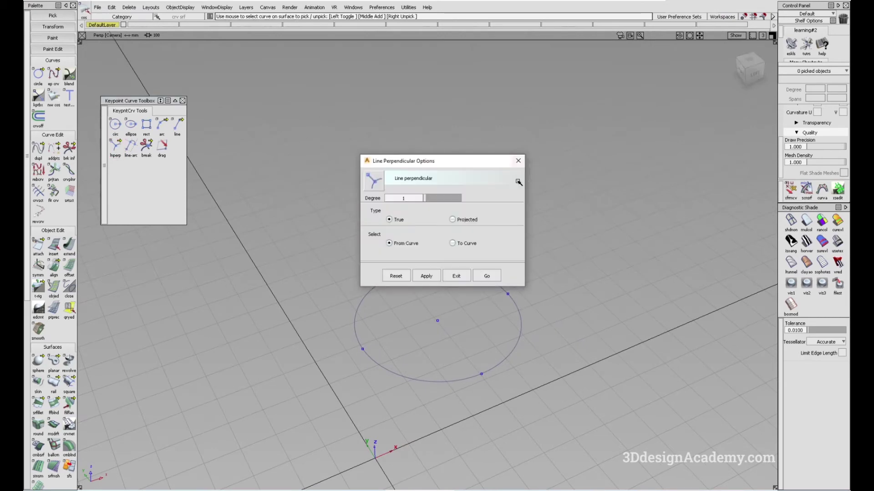
pyautogui.click(486, 276)
pyautogui.moveTo(381, 282); pyautogui.dragTo(504, 300)
pyautogui.moveTo(608, 265)
pyautogui.mouseDown()
pyautogui.moveTo(597, 262)
pyautogui.moveTo(616, 253)
pyautogui.mouseUp()
pyautogui.keyDown('ctrl'); pyautogui.keyDown('shift'); pyautogui.moveTo(520, 340); pyautogui.dragTo(504, 273); pyautogui.keyUp('shift'); pyautogui.keyUp('ctrl')
pyautogui.keyDown('alt'); pyautogui.keyDown('shift'); pyautogui.moveTo(439, 306); pyautogui.dragTo(491, 313); pyautogui.keyUp('shift'); pyautogui.keyUp('alt')
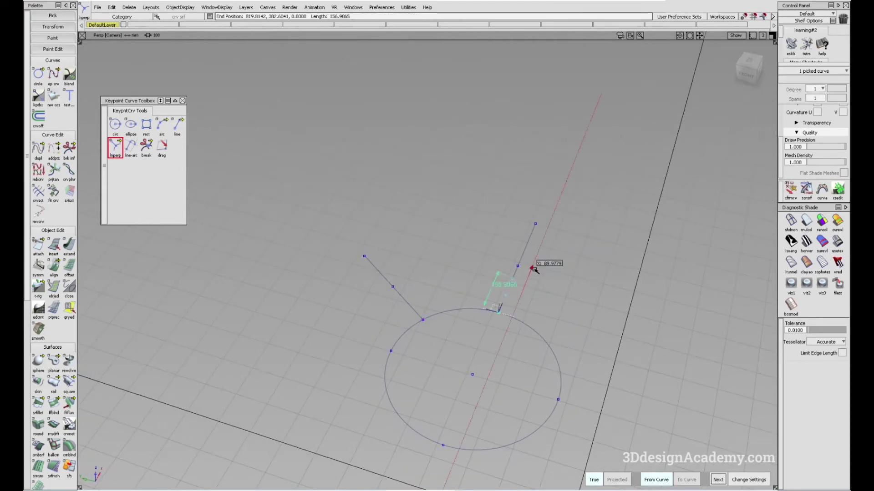
pyautogui.click(560, 225)
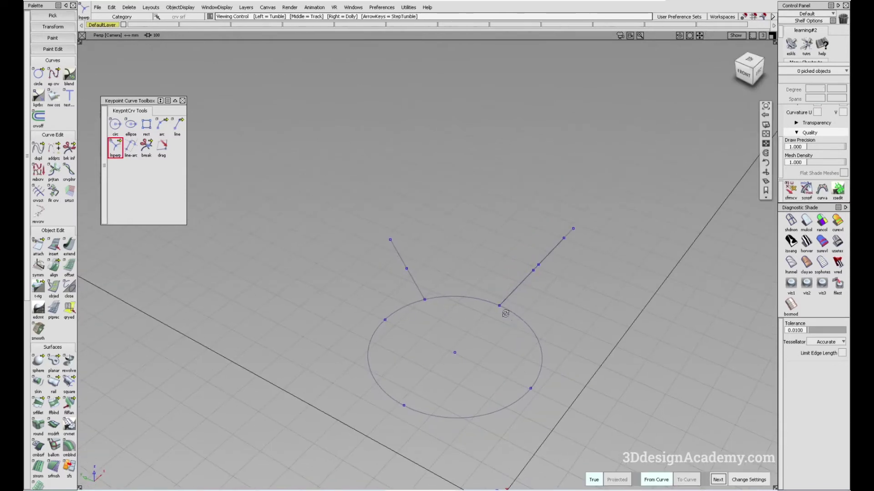
# Set the Line Perpendicular type to Projected and draw a line from the same circle point.
pyautogui.keyDown('alt'); pyautogui.keyDown('shift'); pyautogui.moveTo(505, 308); pyautogui.dragTo(491, 302); pyautogui.keyUp('shift'); pyautogui.keyUp('alt')
pyautogui.keyDown('alt'); pyautogui.keyDown('shift'); pyautogui.moveTo(519, 328); pyautogui.dragTo(474, 276, button='middle'); pyautogui.keyUp('shift'); pyautogui.keyUp('alt')
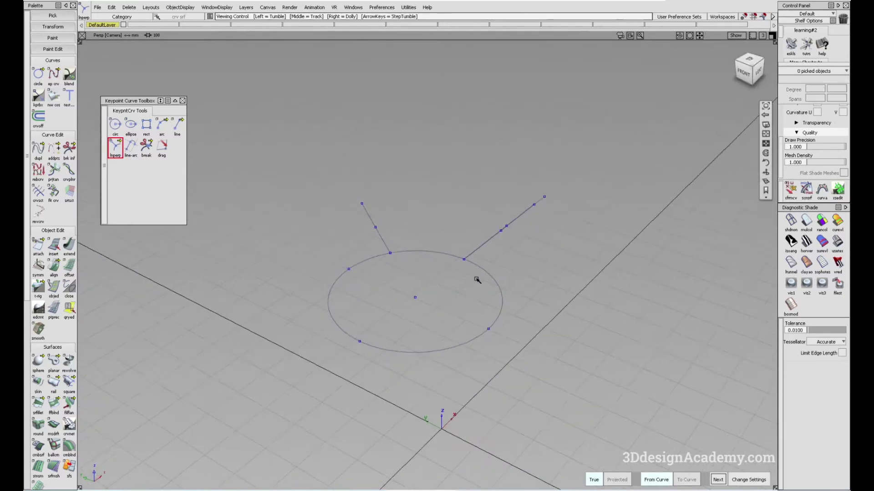
pyautogui.keyDown('alt'); pyautogui.keyDown('shift'); pyautogui.moveTo(475, 276); pyautogui.dragTo(437, 310); pyautogui.keyUp('shift'); pyautogui.keyUp('alt')
pyautogui.keyDown('ctrl'); pyautogui.keyDown('shift'); pyautogui.moveTo(406, 347); pyautogui.dragTo(350, 214); pyautogui.keyUp('shift'); pyautogui.keyUp('ctrl')
pyautogui.doubleClick(111, 151)
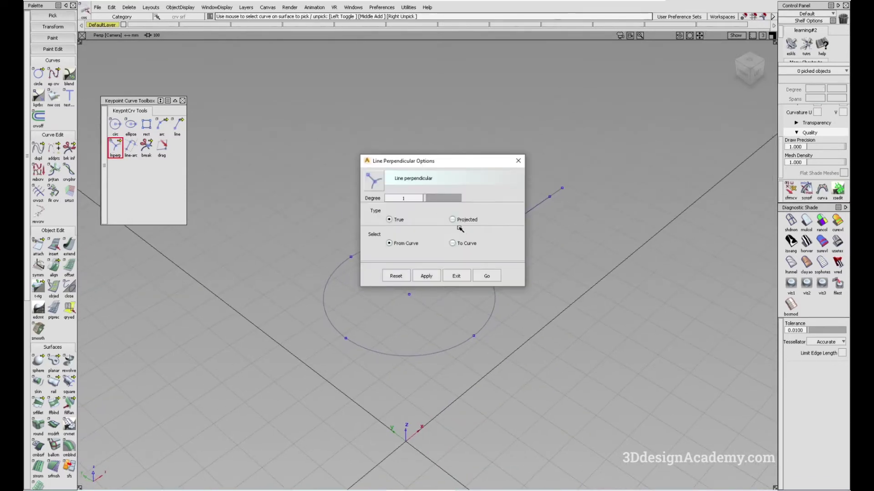
pyautogui.click(452, 219)
pyautogui.click(493, 280)
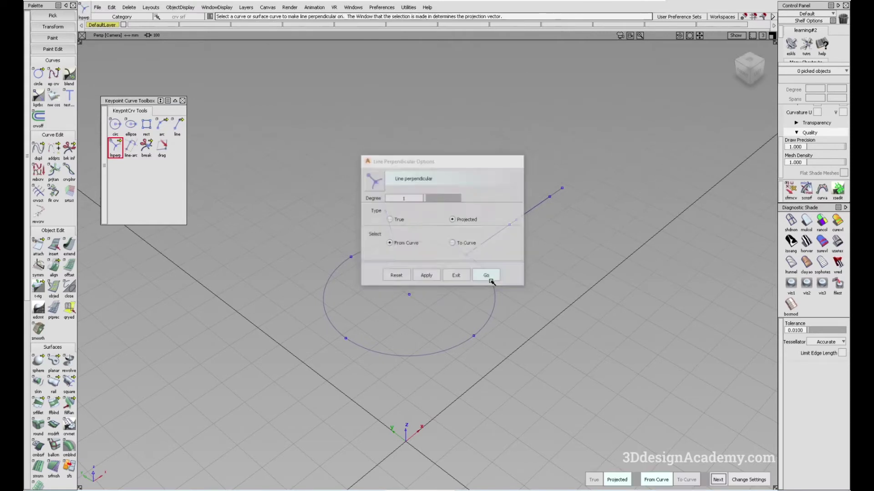
pyautogui.keyDown('alt'); pyautogui.keyDown('shift'); pyautogui.moveTo(493, 279); pyautogui.dragTo(526, 157); pyautogui.keyUp('shift'); pyautogui.keyUp('alt')
pyautogui.press('space')
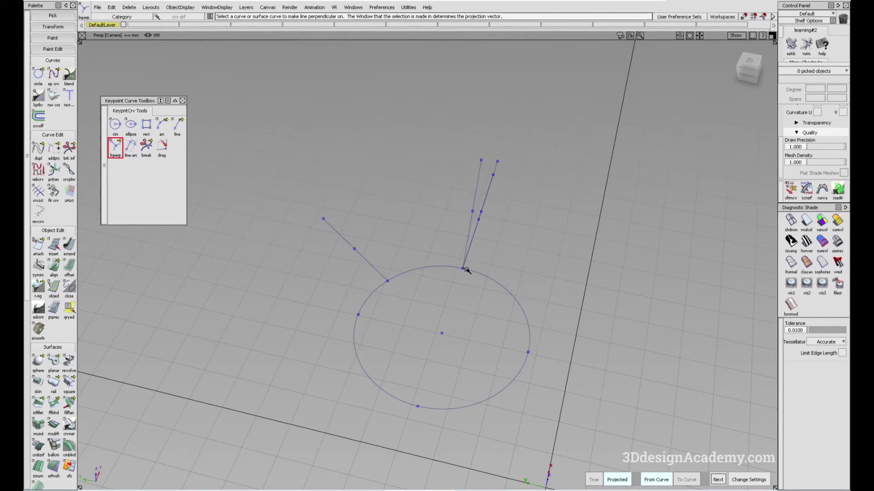
# Draw a second Projected perpendicular line from that circle point under a different viewing angle and compare the lines.
pyautogui.keyDown('alt'); pyautogui.keyDown('shift'); pyautogui.moveTo(359, 318); pyautogui.dragTo(454, 192); pyautogui.keyUp('shift'); pyautogui.keyUp('alt')
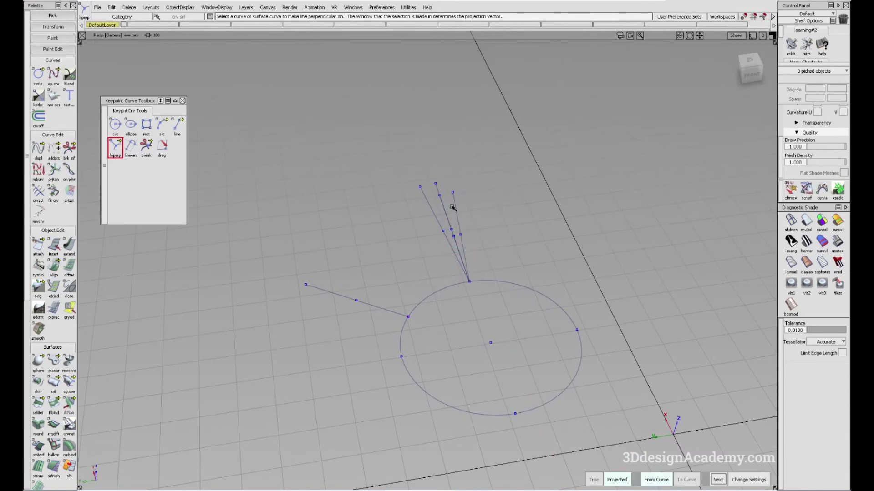
pyautogui.keyDown('alt'); pyautogui.keyDown('shift'); pyautogui.moveTo(556, 274); pyautogui.dragTo(443, 300); pyautogui.keyUp('shift'); pyautogui.keyUp('alt')
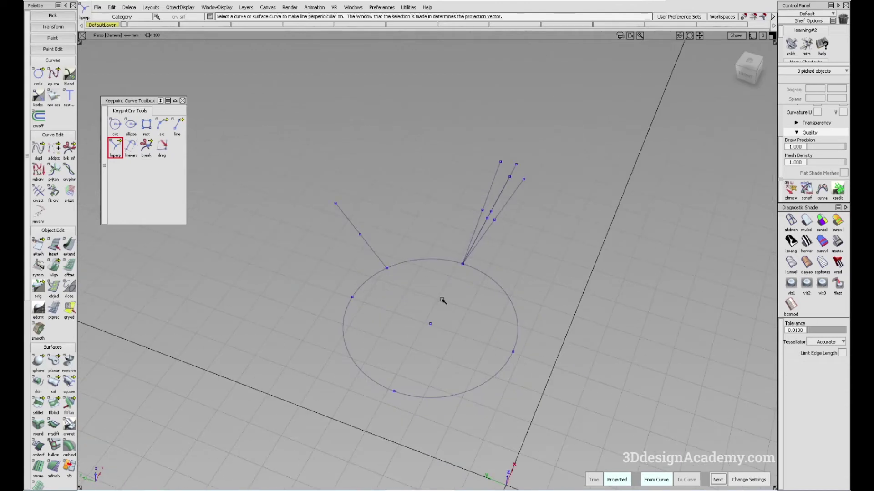
pyautogui.keyDown('alt'); pyautogui.keyDown('shift'); pyautogui.moveTo(468, 273); pyautogui.dragTo(405, 283); pyautogui.keyUp('shift'); pyautogui.keyUp('alt')
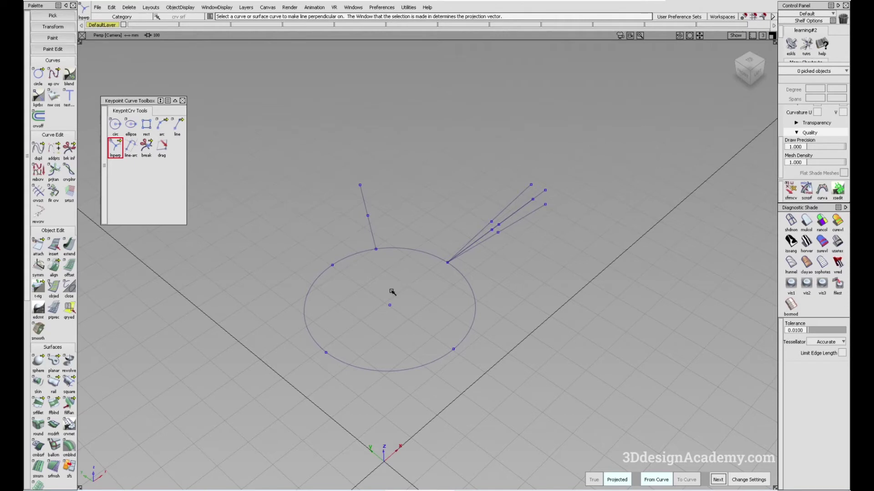
pyautogui.keyDown('alt'); pyautogui.keyDown('shift'); pyautogui.moveTo(418, 279); pyautogui.dragTo(319, 259); pyautogui.keyUp('shift'); pyautogui.keyUp('alt')
# Delete all the perpendicular lines, keeping only the circle.
pyautogui.keyDown('ctrl'); pyautogui.keyDown('shift'); pyautogui.moveTo(475, 250); pyautogui.dragTo(523, 200); pyautogui.keyUp('shift'); pyautogui.keyUp('ctrl')
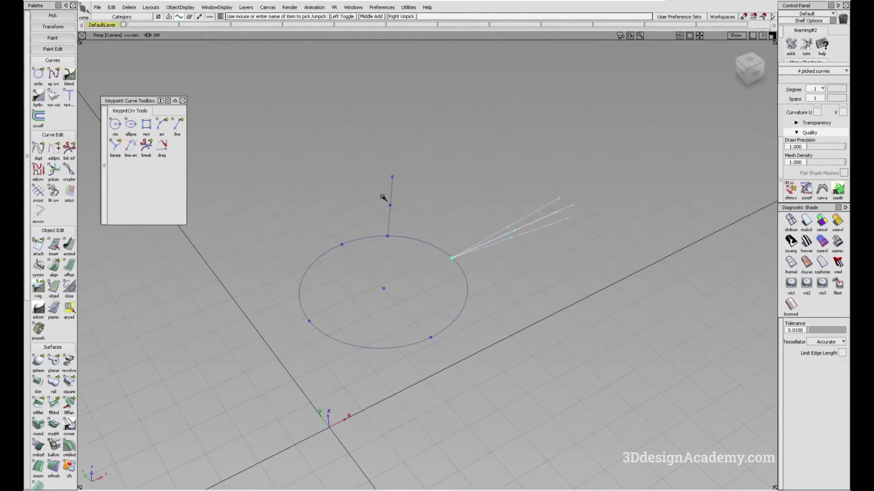
pyautogui.press('Delete')
pyautogui.moveTo(384, 199); pyautogui.dragTo(410, 209)
pyautogui.press('Delete')
# Set the type back to True and draw a perpendicular line from the circle's upper-right edge in the Top view.
pyautogui.doubleClick(111, 152)
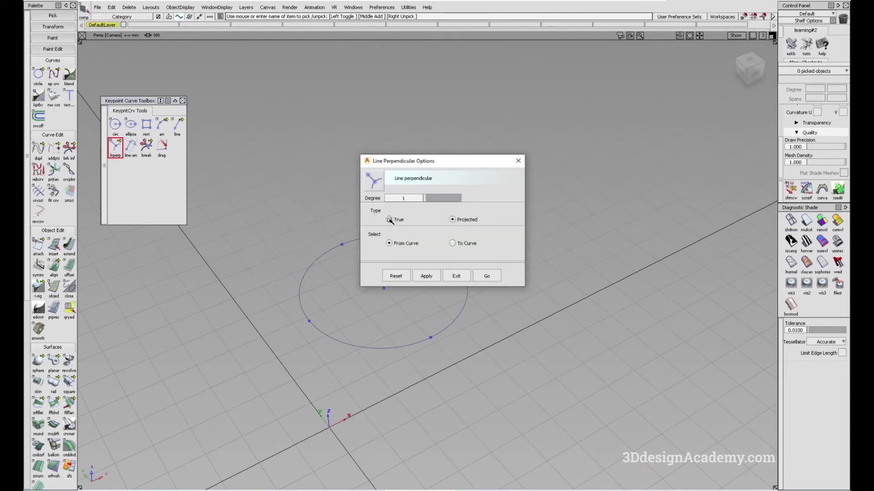
pyautogui.click(389, 220)
pyautogui.click(496, 277)
pyautogui.press('F5')
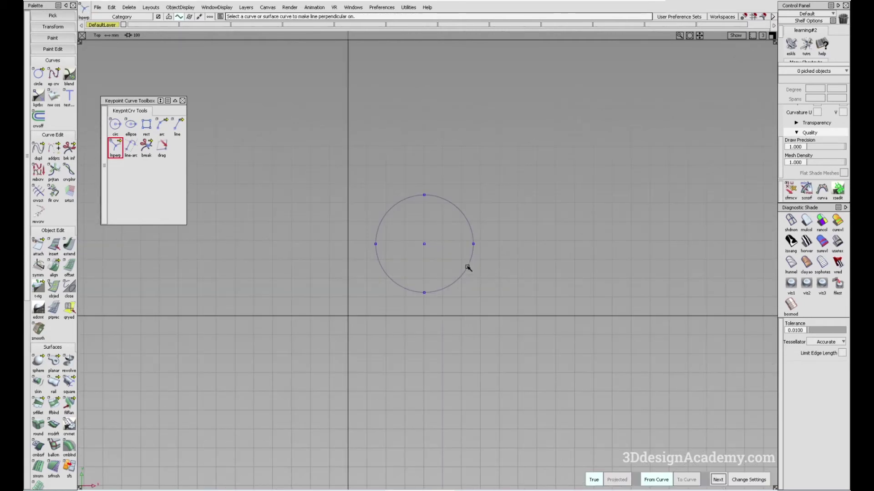
pyautogui.keyDown('alt'); pyautogui.keyDown('shift'); pyautogui.moveTo(436, 211); pyautogui.dragTo(427, 260, button='middle'); pyautogui.keyUp('shift'); pyautogui.keyUp('alt')
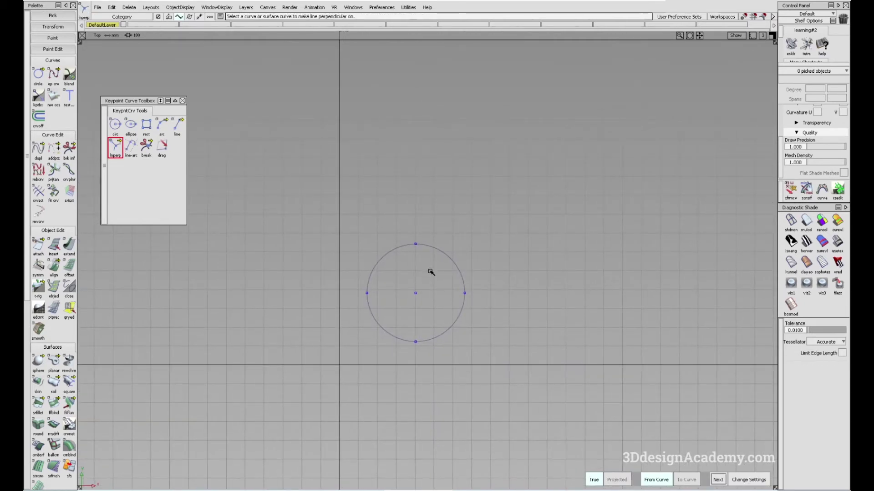
pyautogui.click(436, 250)
pyautogui.moveTo(436, 249)
pyautogui.mouseDown()
pyautogui.moveTo(459, 267)
pyautogui.moveTo(411, 244)
pyautogui.moveTo(455, 282)
pyautogui.moveTo(429, 253)
pyautogui.moveTo(441, 267)
pyautogui.moveTo(417, 254)
pyautogui.moveTo(425, 242)
pyautogui.moveTo(443, 267)
pyautogui.moveTo(448, 256)
pyautogui.mouseUp()
pyautogui.moveTo(491, 238); pyautogui.dragTo(512, 183)
pyautogui.keyDown('alt'); pyautogui.keyDown('shift'); pyautogui.moveTo(442, 219); pyautogui.dragTo(445, 225, button='middle'); pyautogui.keyUp('shift'); pyautogui.keyUp('alt')
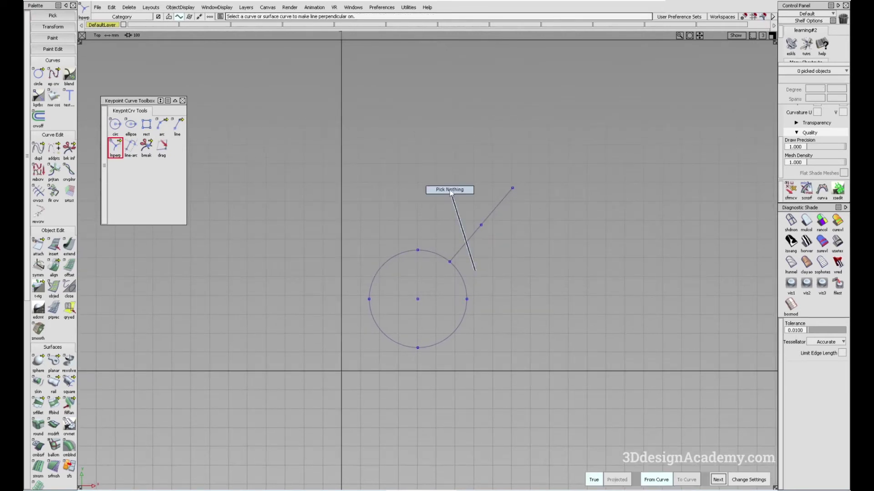
# Draw a straight horizontal edit point curve above the circle.
pyautogui.click(57, 76)
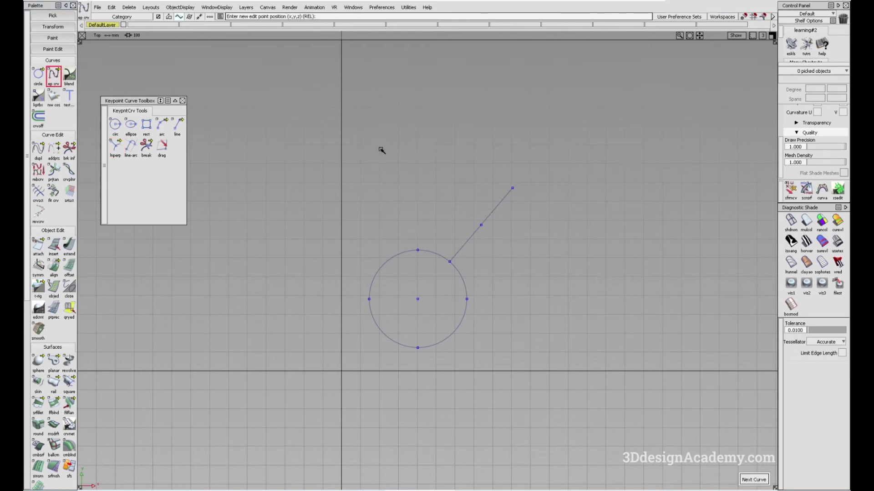
pyautogui.click(357, 178)
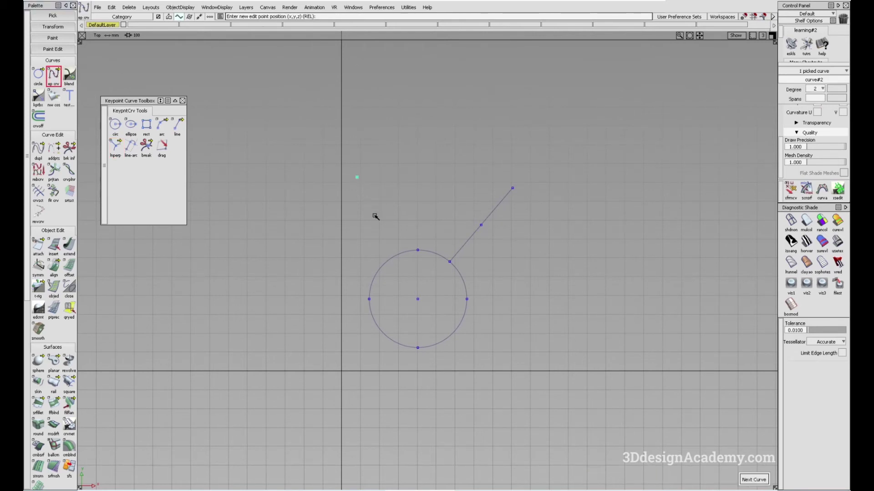
pyautogui.moveTo(430, 182); pyautogui.dragTo(452, 177, button='middle')
pyautogui.keyDown('ctrl'); pyautogui.keyDown('shift'); pyautogui.moveTo(416, 238); pyautogui.dragTo(390, 153); pyautogui.keyUp('shift'); pyautogui.keyUp('ctrl')
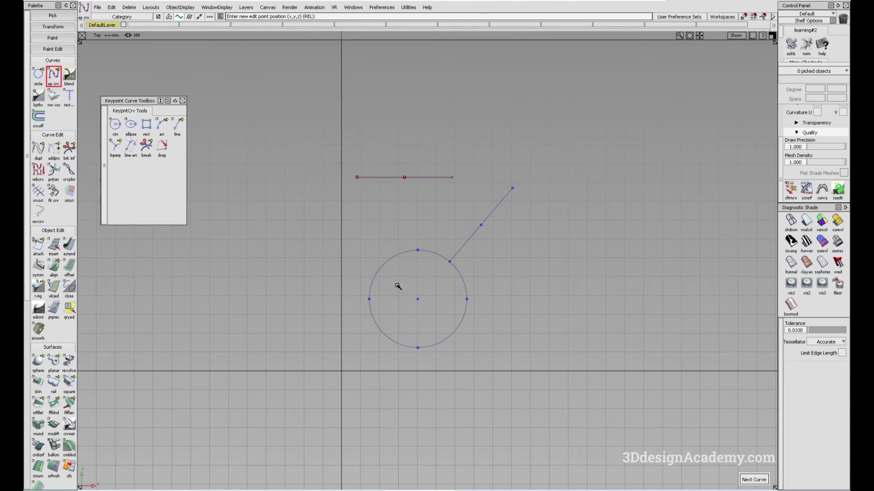
# Draw a perpendicular line with the To Curve option from the horizontal curve's left end to the circle.
pyautogui.doubleClick(115, 146)
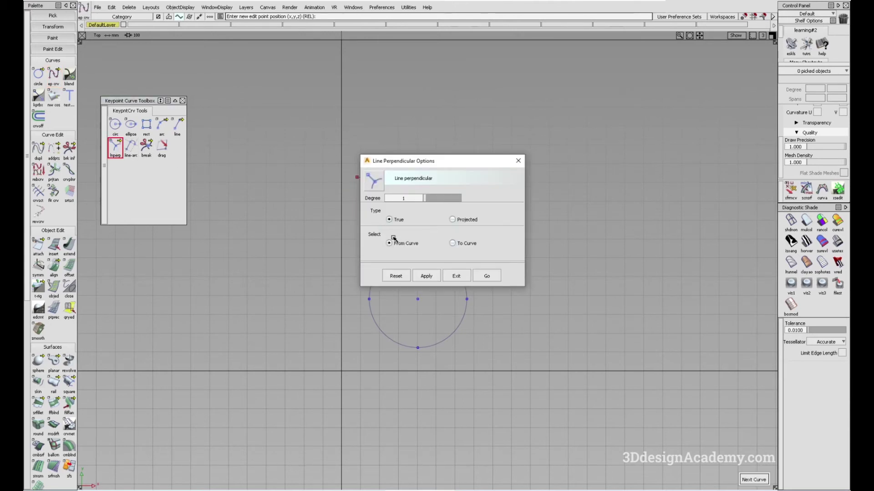
pyautogui.click(452, 244)
pyautogui.click(486, 276)
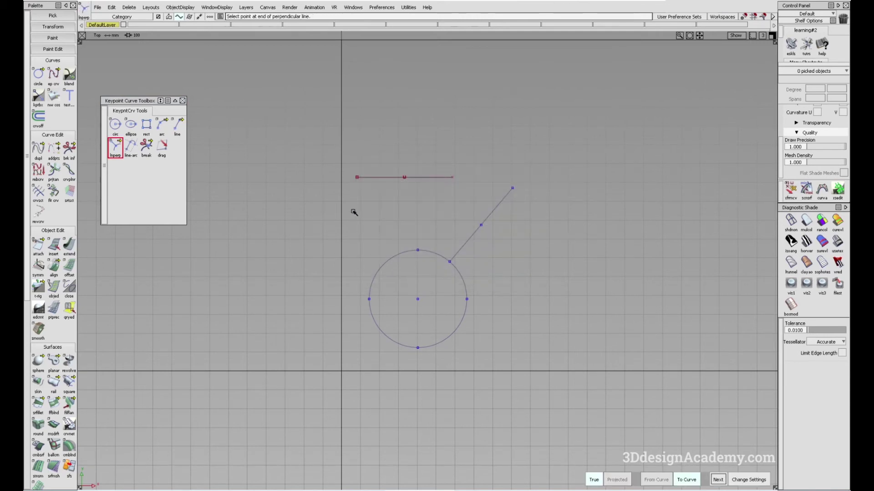
pyautogui.click(359, 186)
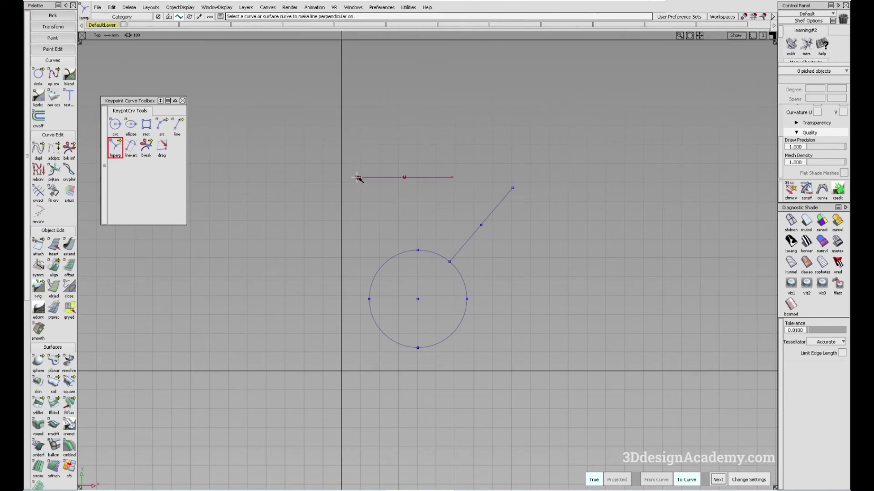
pyautogui.click(396, 257)
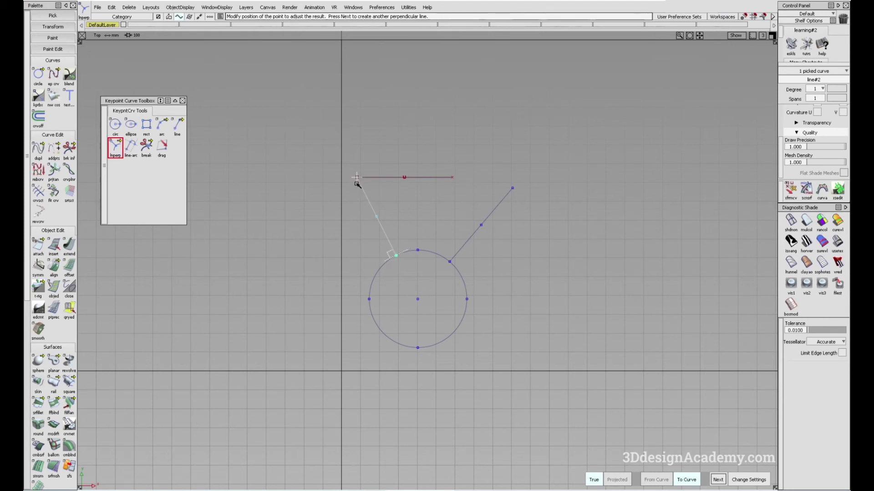
pyautogui.press('space')
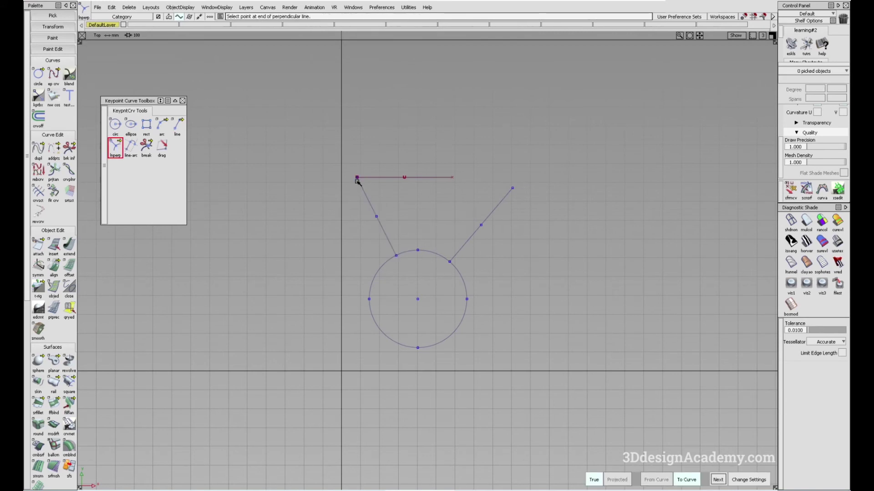